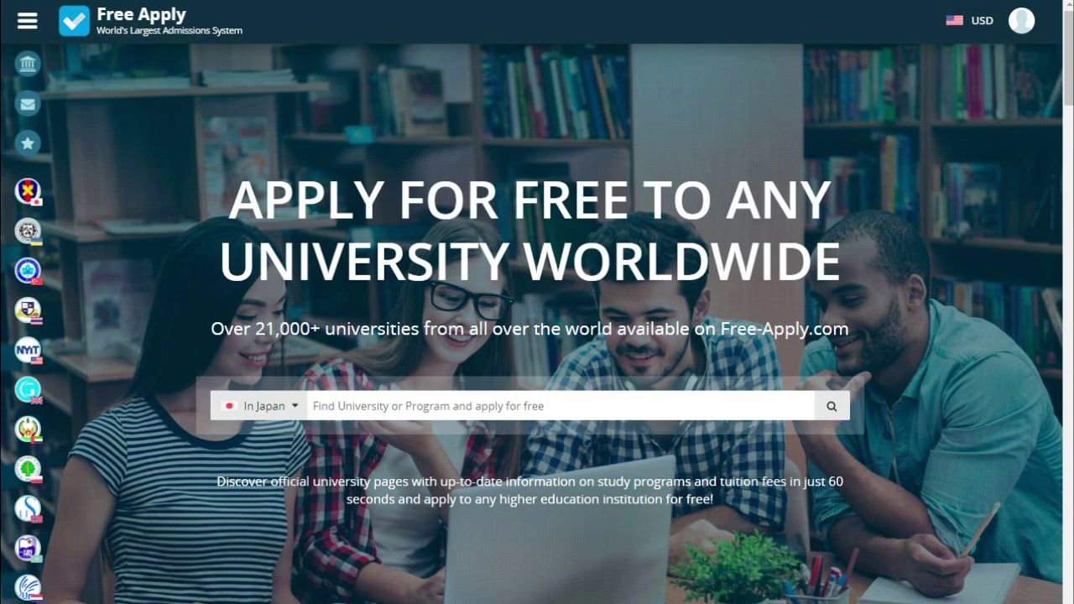
# - Review the home page's university statistics, discipline choices, service descriptions and top 20 university pages
pyautogui.scroll(-2, 537, 324)
pyautogui.moveTo(255, 159); pyautogui.dragTo(335, 159)
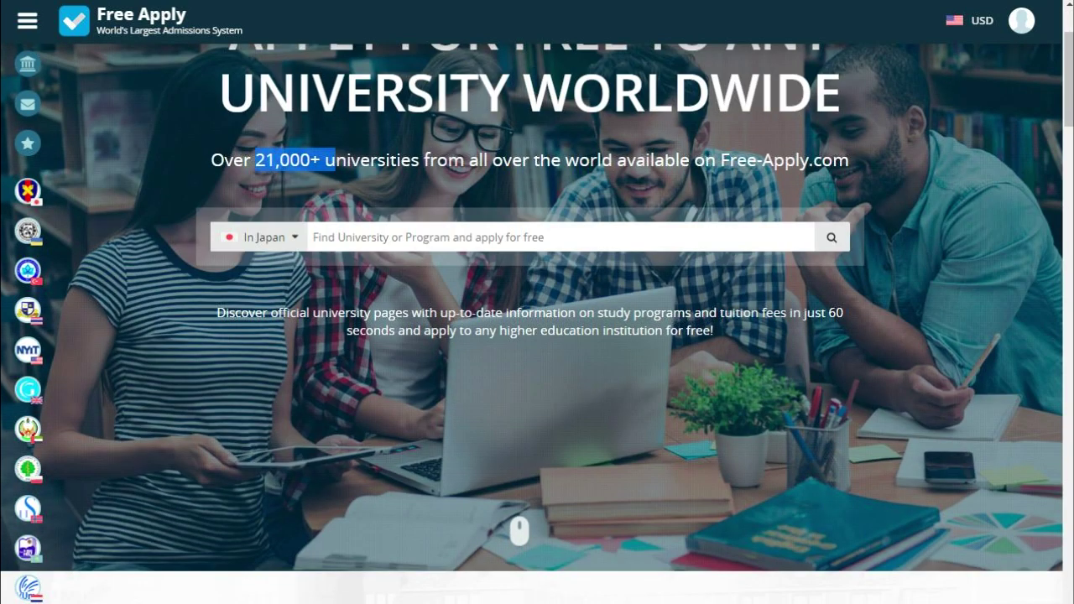
pyautogui.scroll(-4, 537, 319)
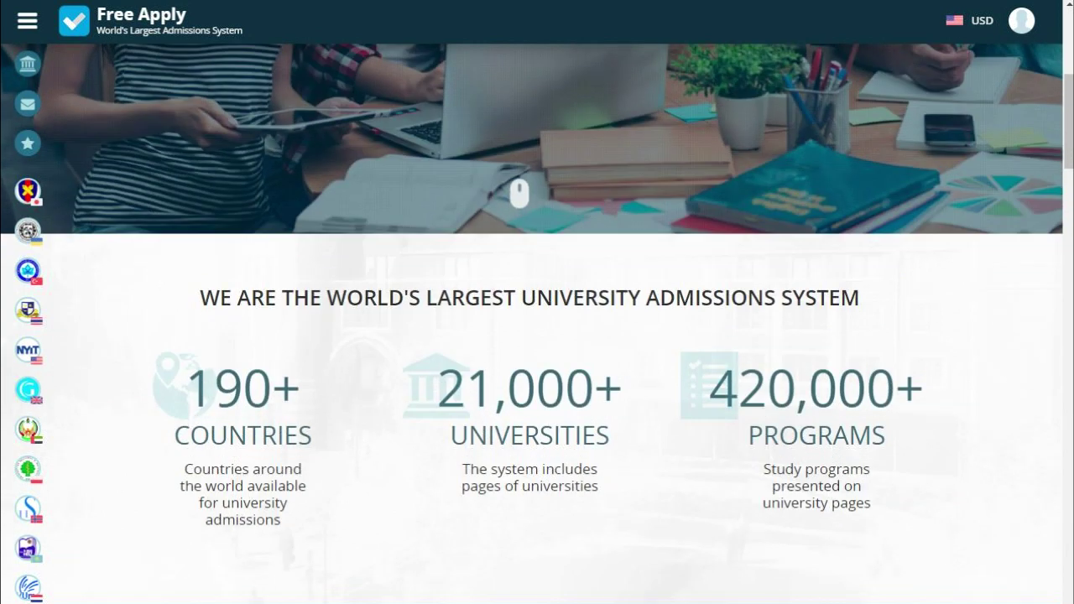
pyautogui.scroll(-4, 537, 323)
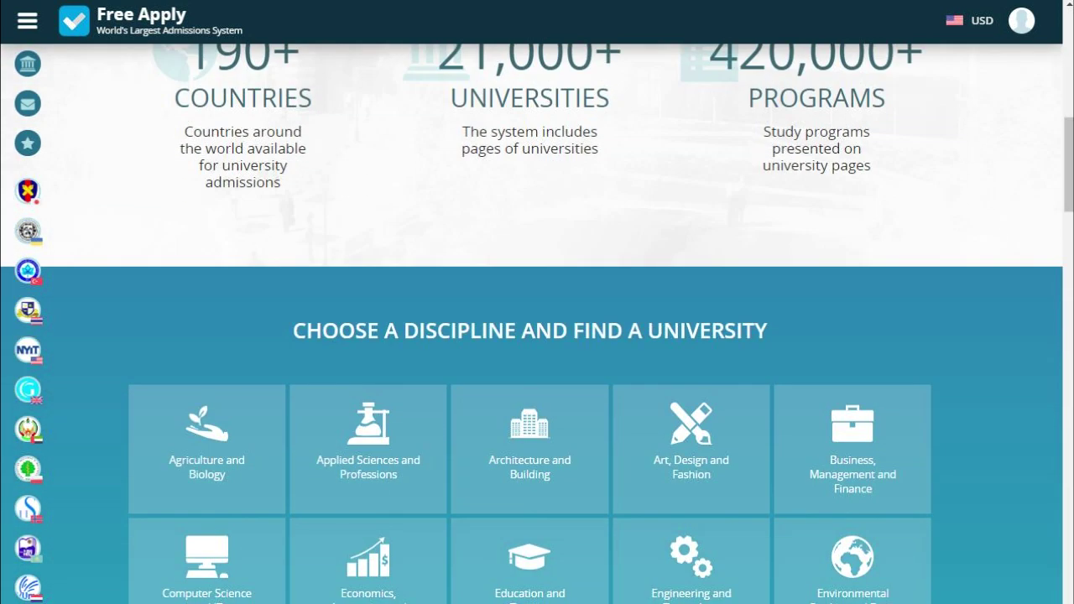
pyautogui.scroll(-10, 537, 324)
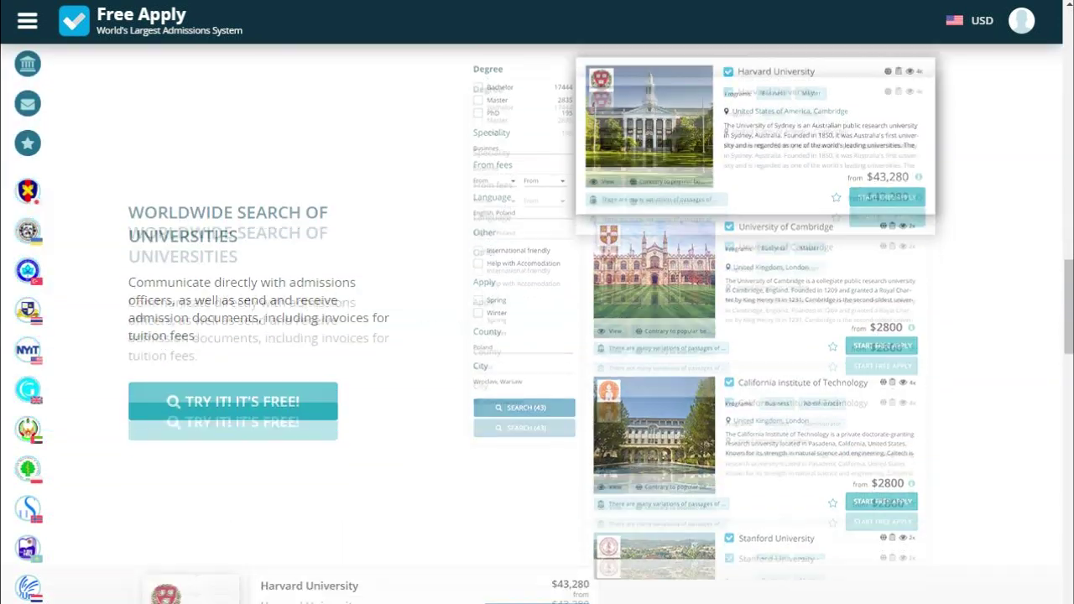
pyautogui.scroll(-10, 537, 324)
pyautogui.scroll(-2, 537, 324)
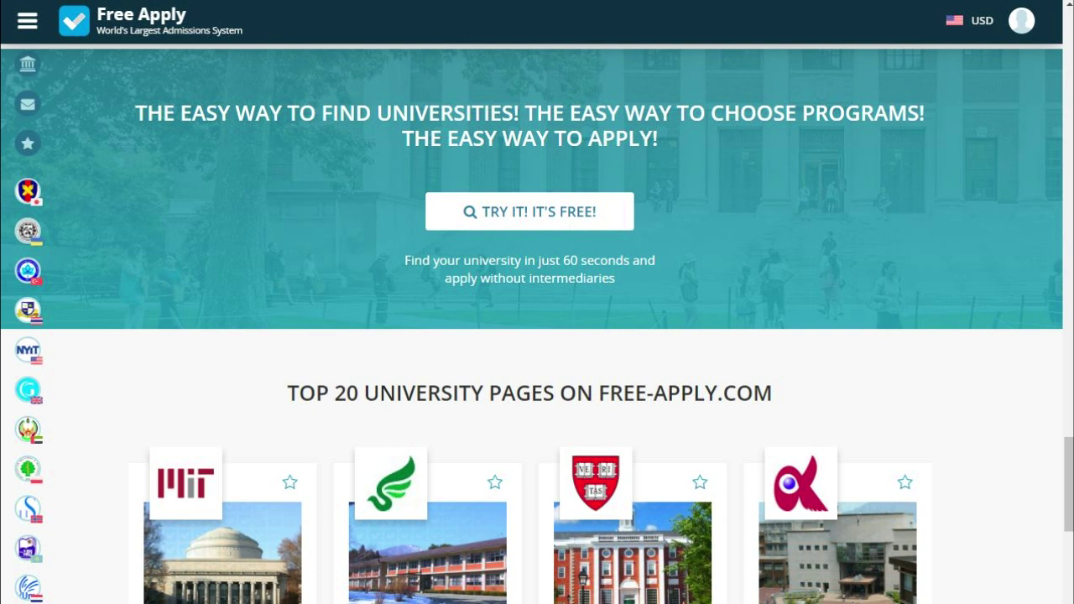
pyautogui.moveTo(287, 393); pyautogui.dragTo(753, 393)
pyautogui.scroll(-5, 537, 324)
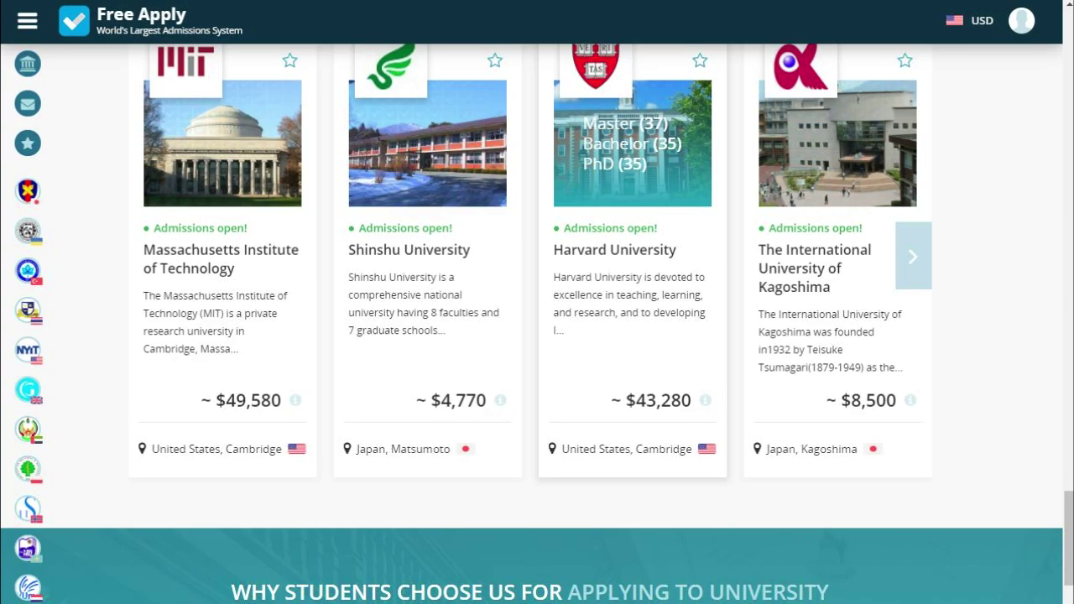
pyautogui.scroll(15, 537, 323)
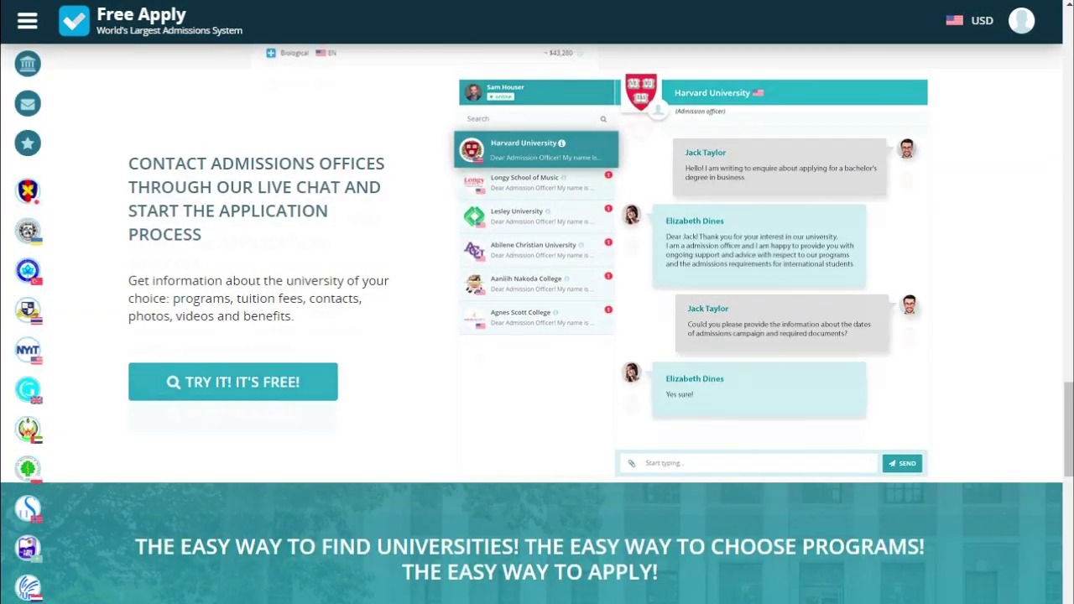
pyautogui.scroll(15, 536, 324)
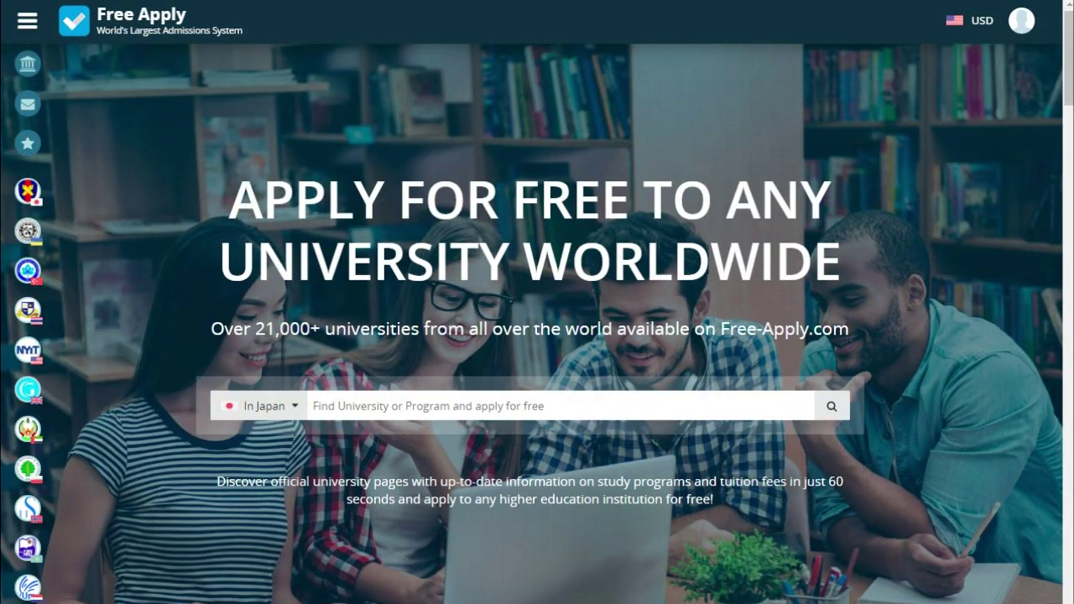
# - Set the country of study for the university search to Latvia
pyautogui.click(260, 406)
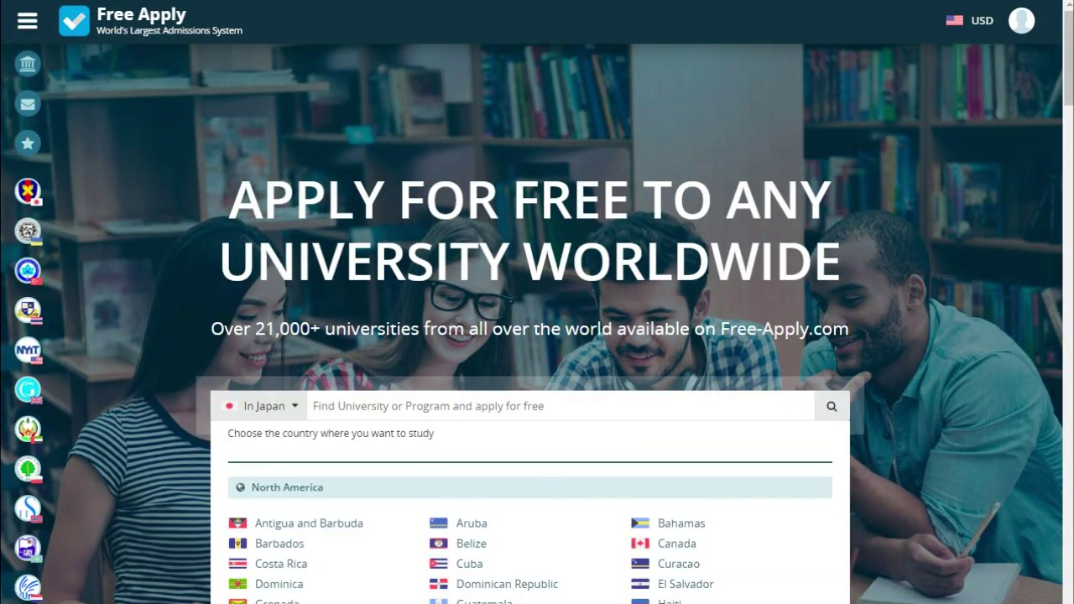
pyautogui.write('latvi')
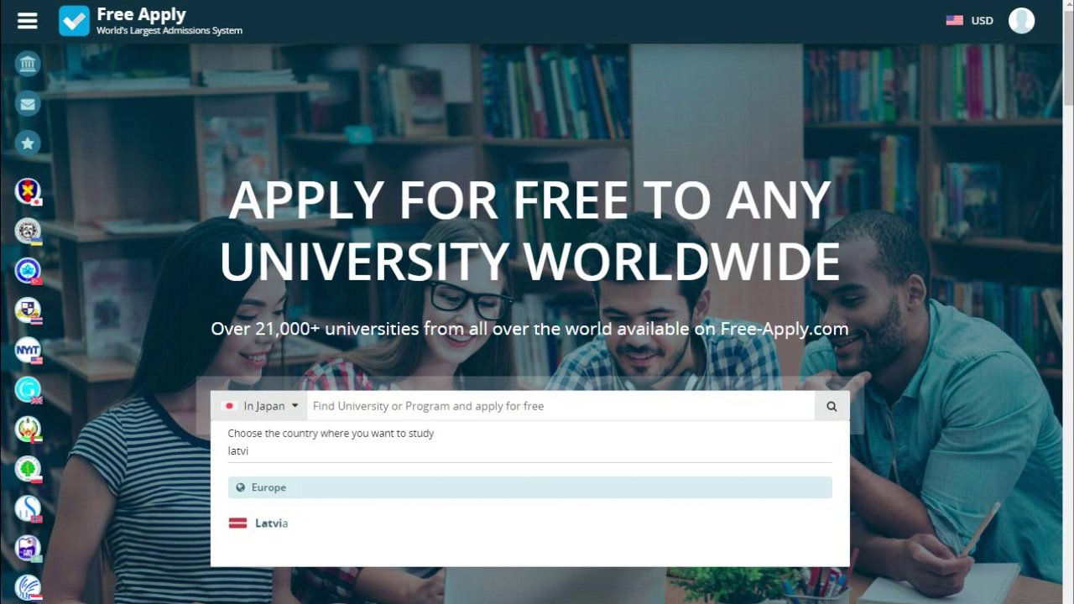
pyautogui.press('Return')
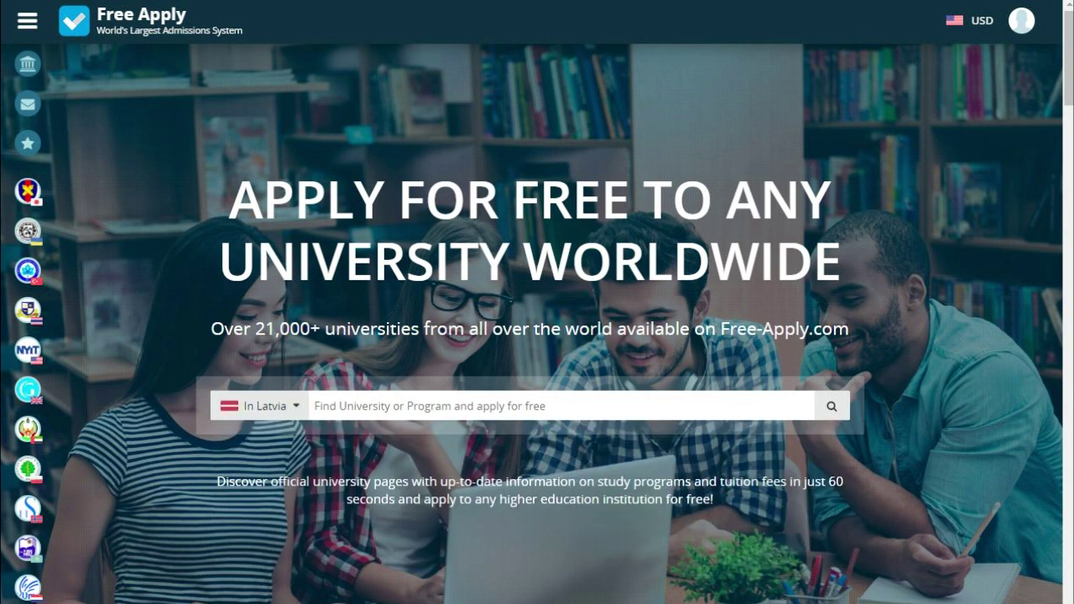
# - Search for Latvian universities that offer programs in the Business category
pyautogui.click(315, 405)
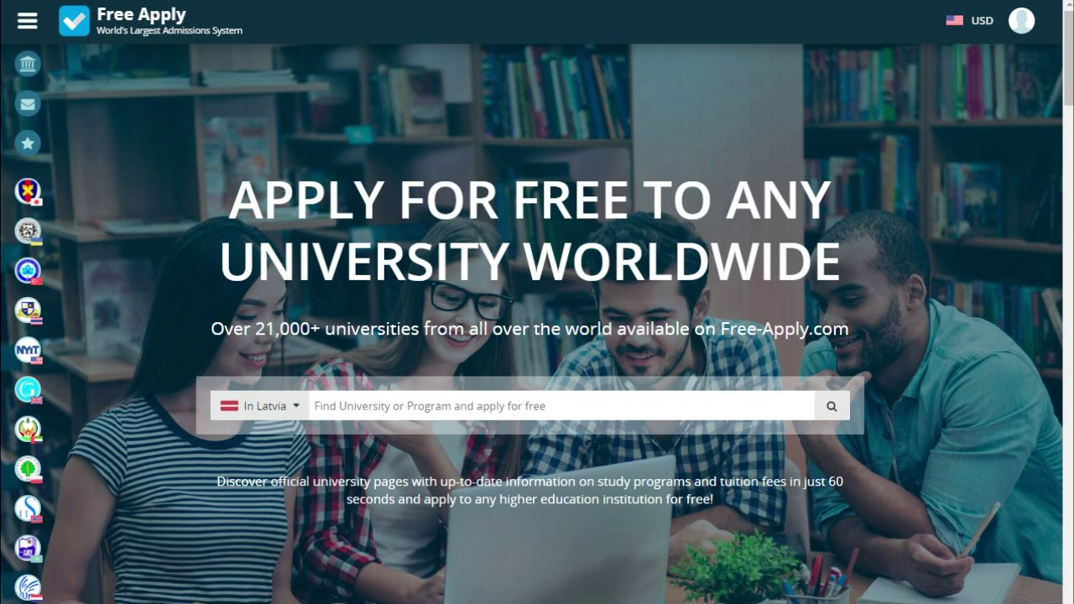
pyautogui.write('bus')
pyautogui.press('Down')
pyautogui.press('Down')
pyautogui.press('Return')
pyautogui.press('Return')
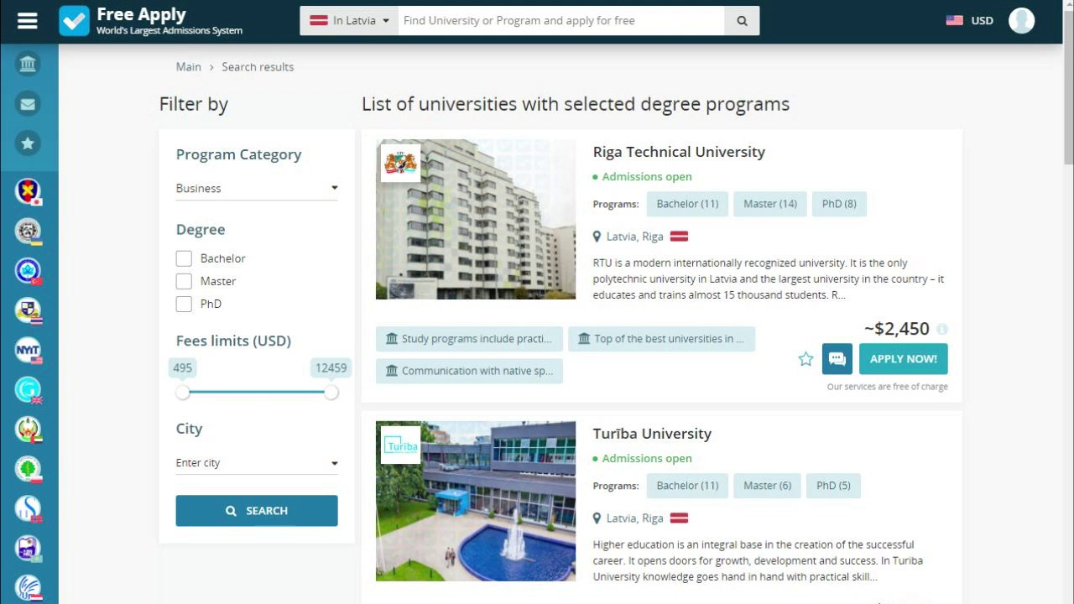
# - Filter the results to Bachelor degrees with an upper fee limit of 5321 USD, and open Turība University's page
pyautogui.click(184, 258)
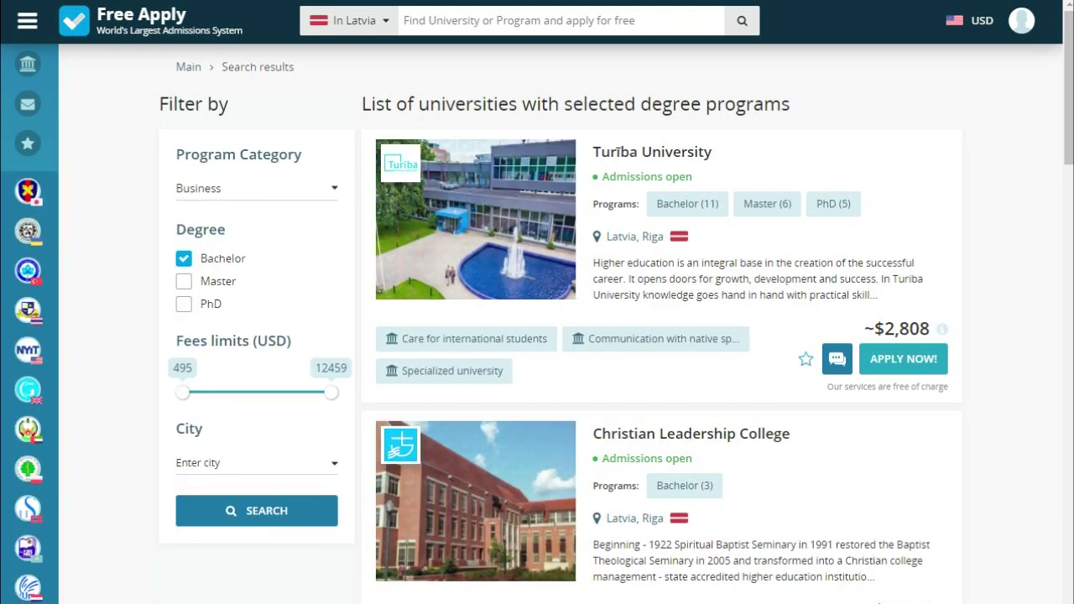
pyautogui.moveTo(331, 392); pyautogui.dragTo(242, 392)
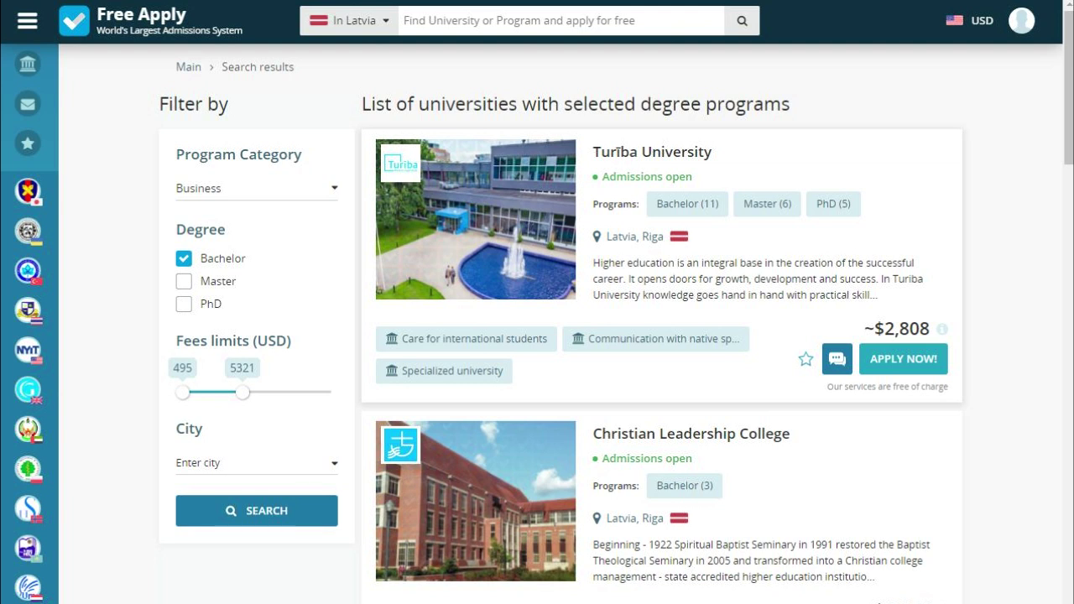
pyautogui.click(652, 152)
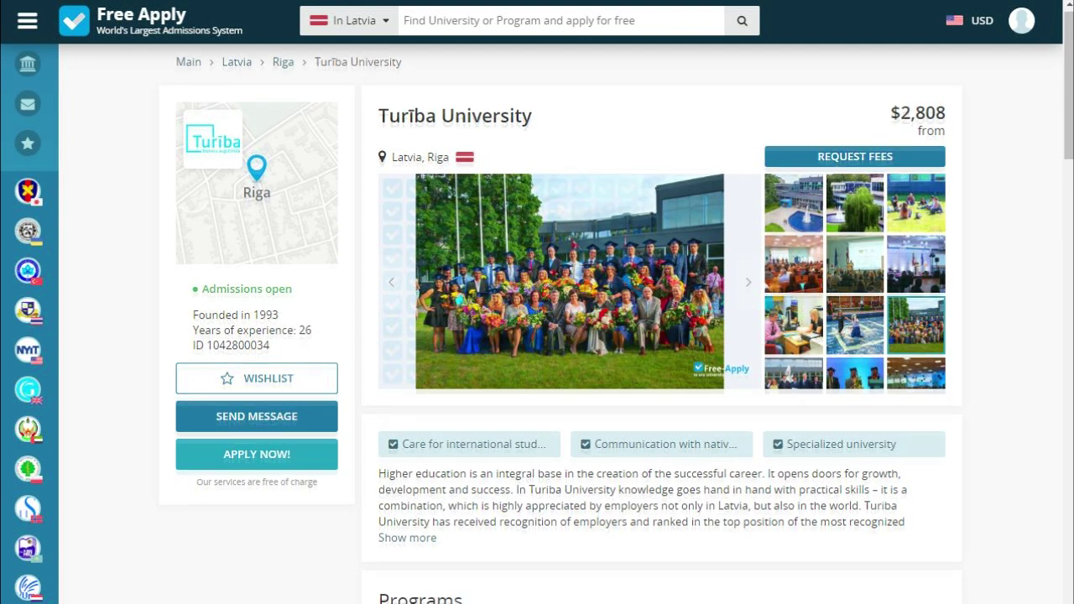
# - Examine Turība University's description and compare its Bachelor, Master and PhD program categories
pyautogui.scroll(-1, 537, 335)
pyautogui.scroll(-3, 537, 335)
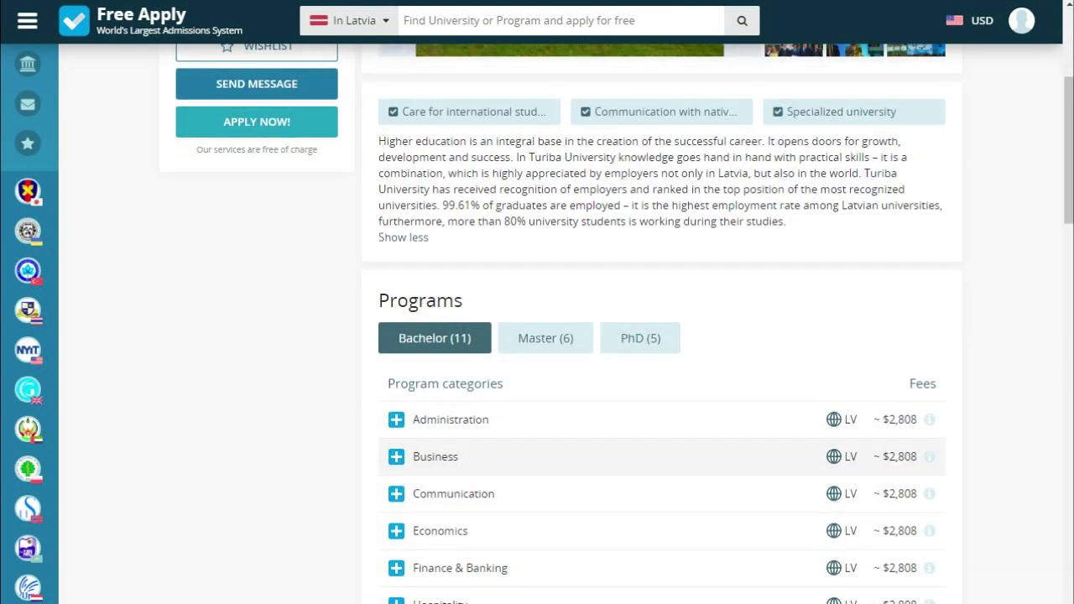
pyautogui.scroll(2, 537, 336)
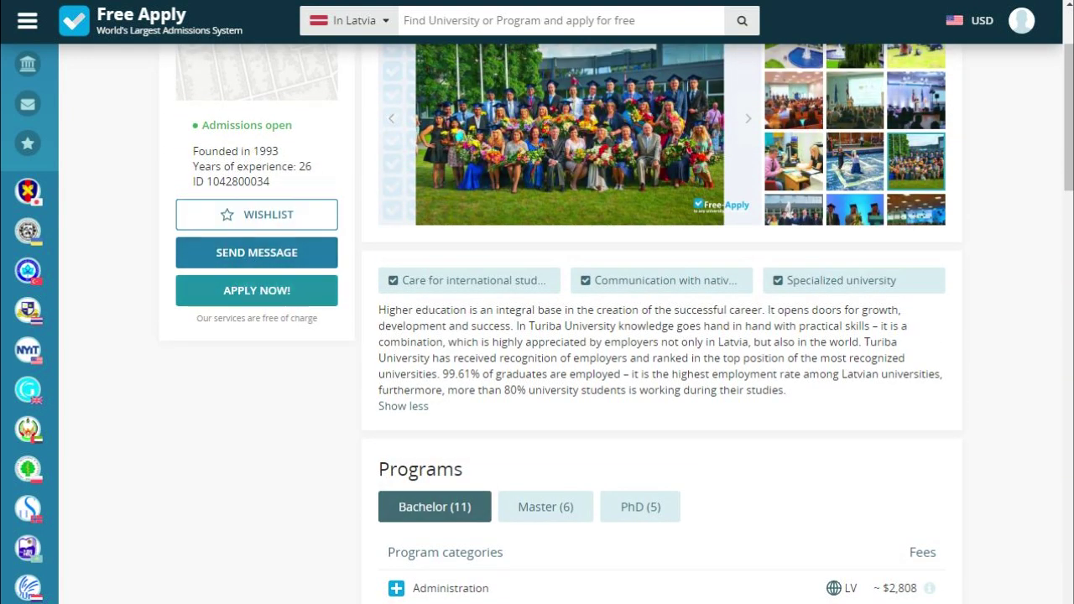
pyautogui.scroll(-4, 537, 335)
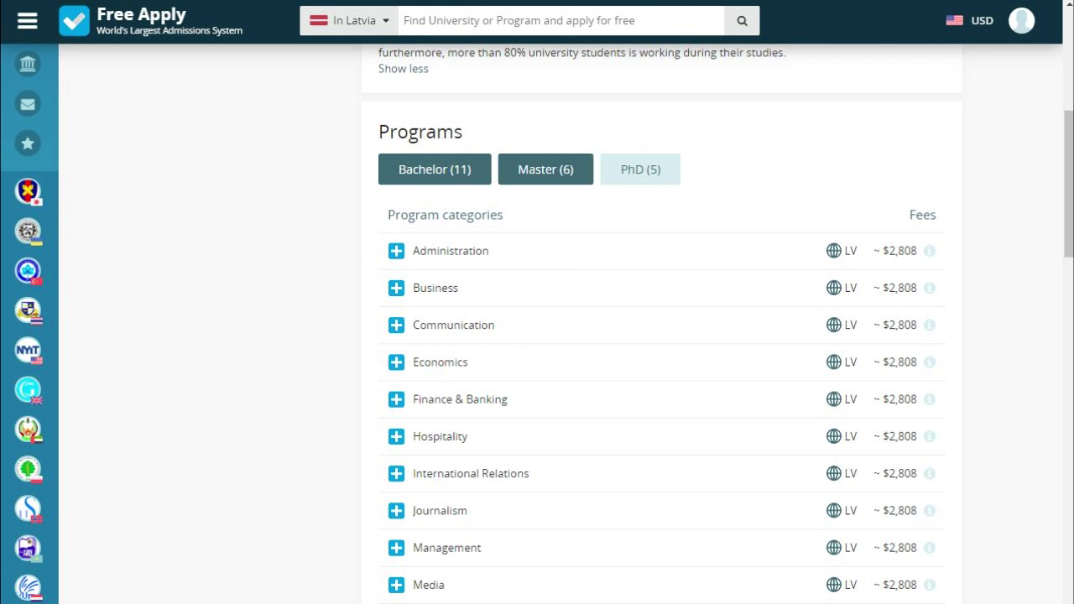
pyautogui.click(545, 169)
pyautogui.click(639, 169)
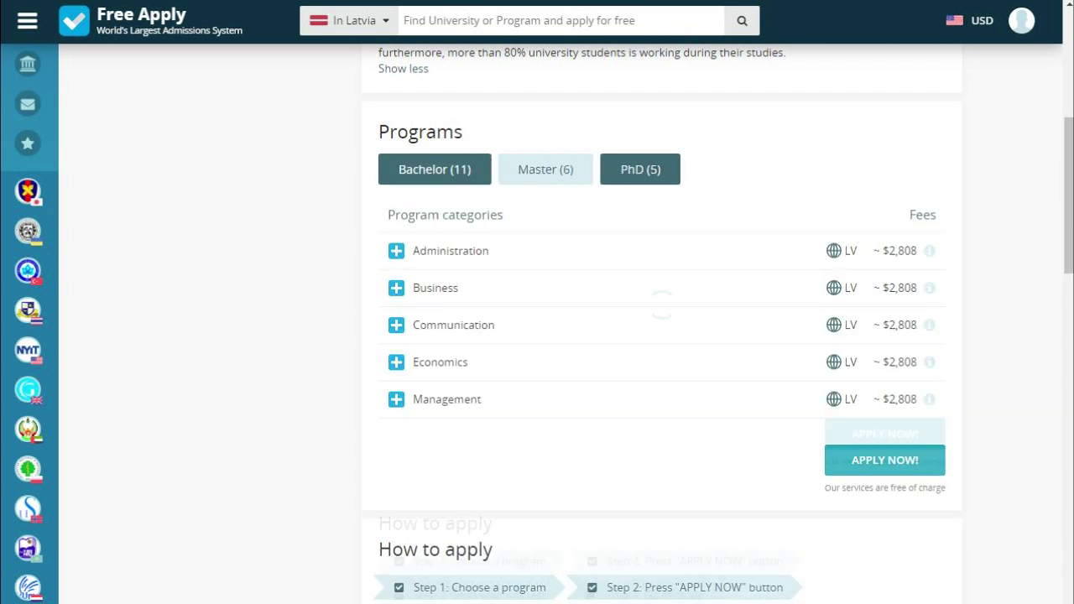
pyautogui.click(435, 168)
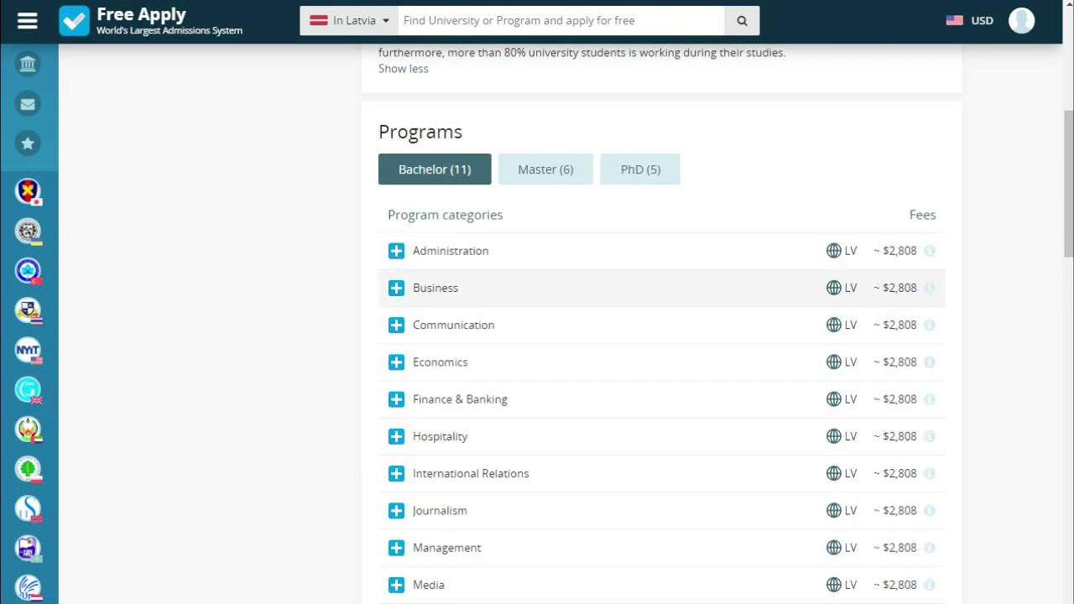
# - Open the Bachelor of Business details from the Business category and review its required documents, fees and similar programs
pyautogui.click(396, 288)
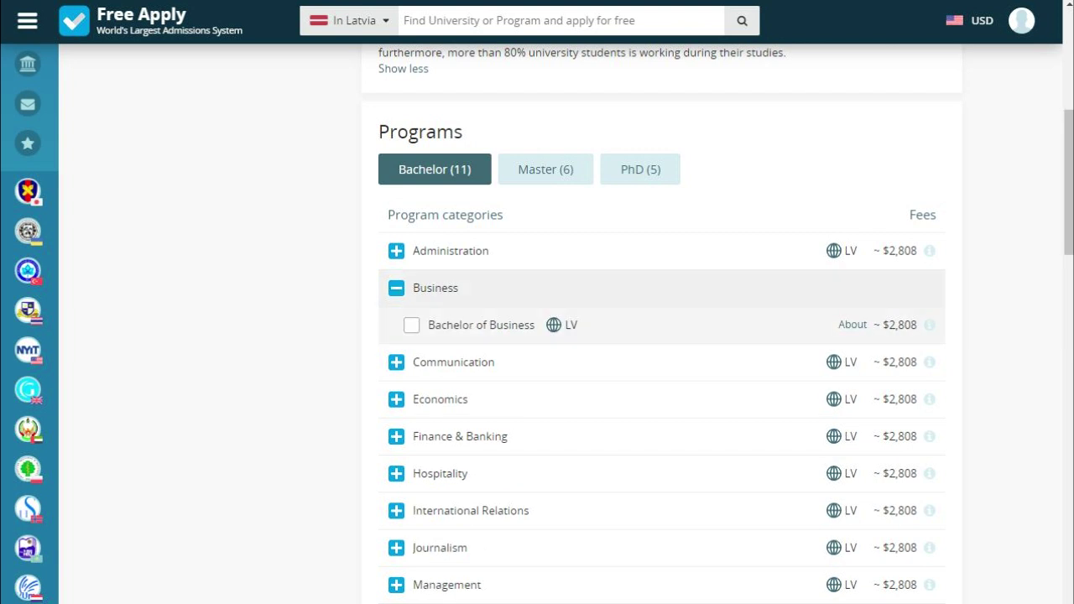
pyautogui.click(851, 325)
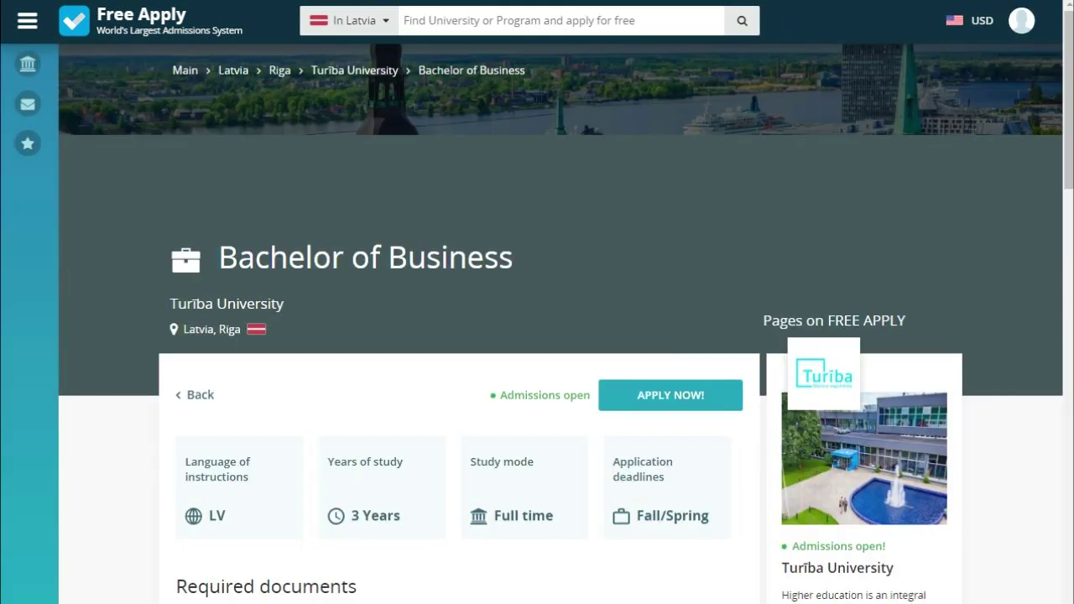
pyautogui.scroll(-1, 561, 324)
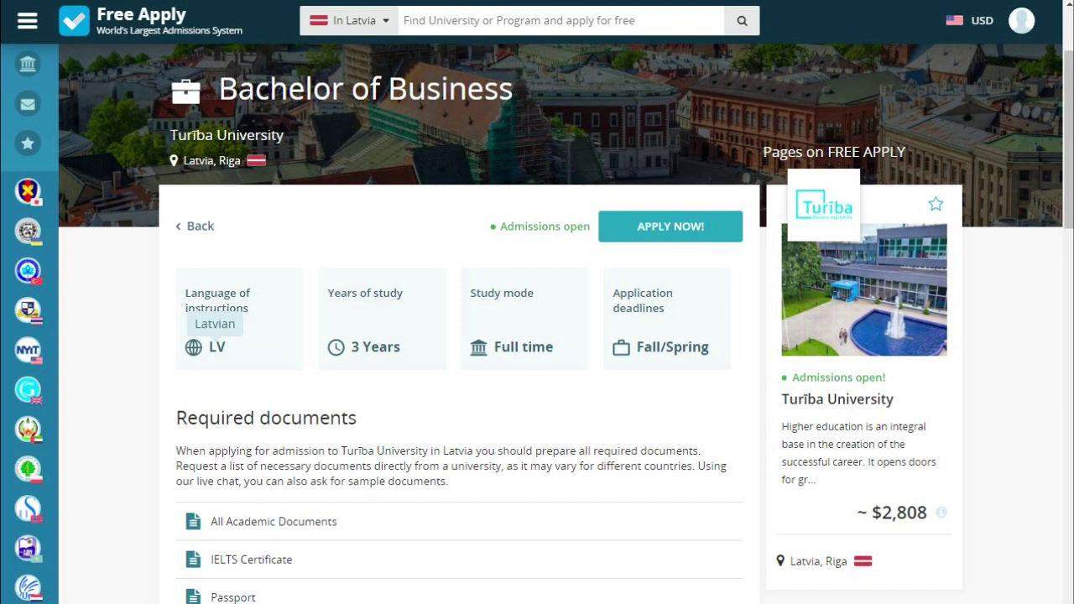
pyautogui.scroll(-1, 566, 323)
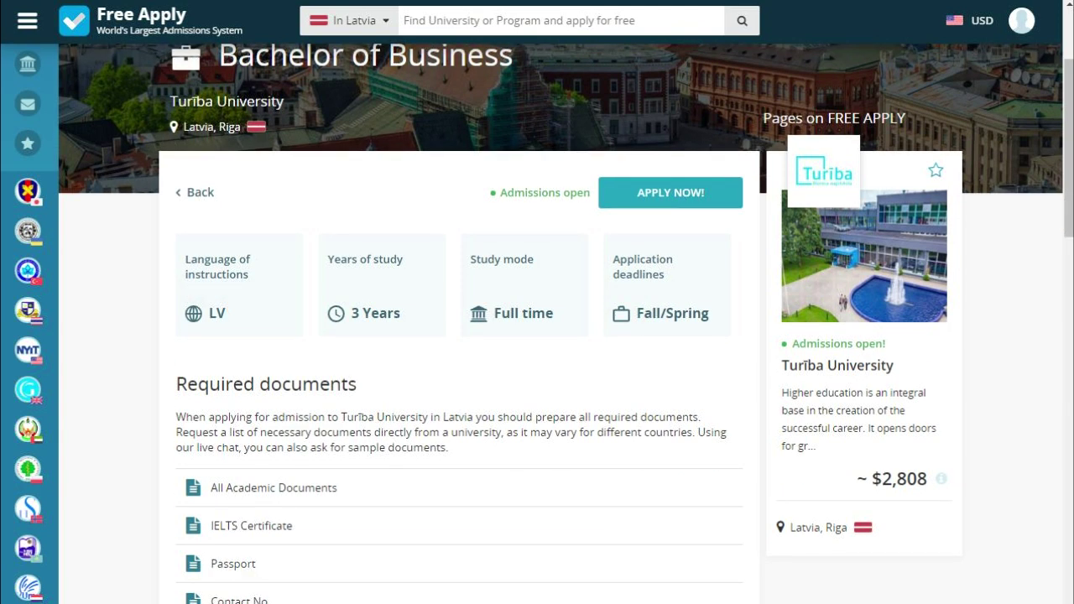
pyautogui.scroll(-3, 565, 323)
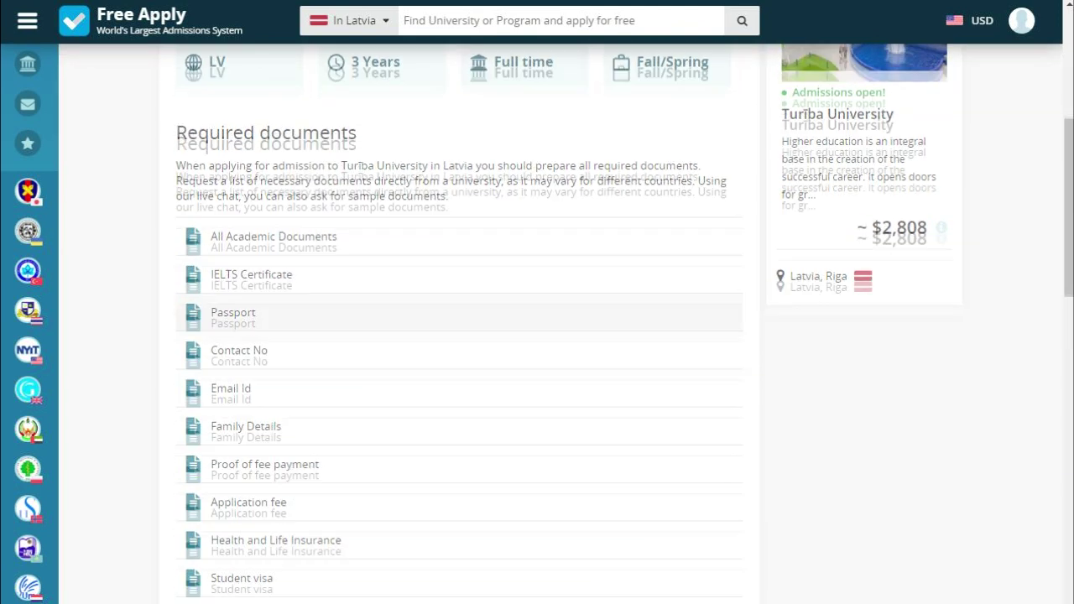
pyautogui.scroll(-6, 565, 323)
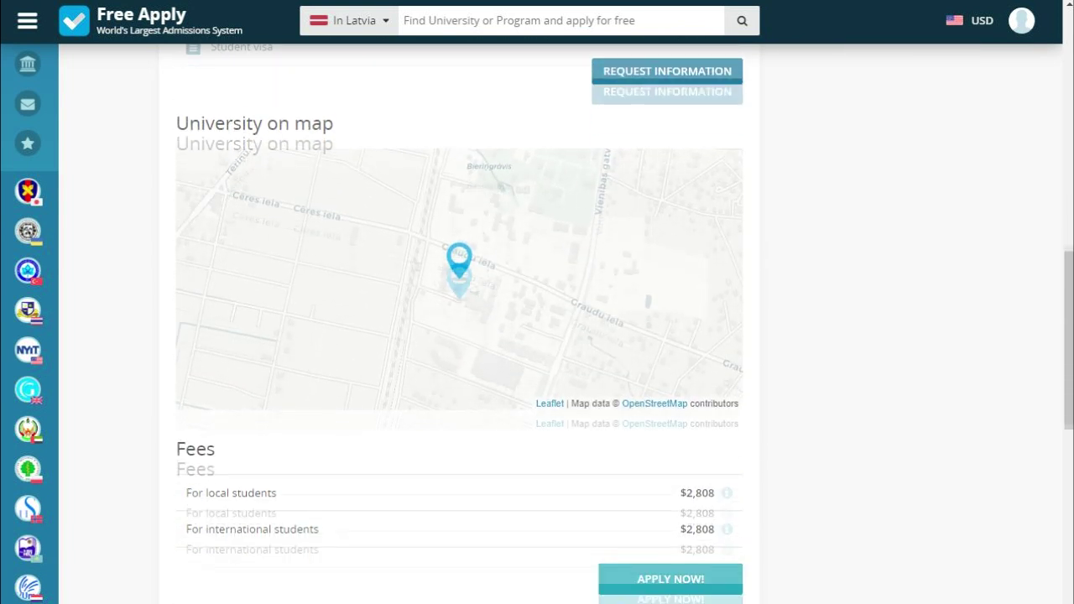
pyautogui.scroll(-3, 565, 323)
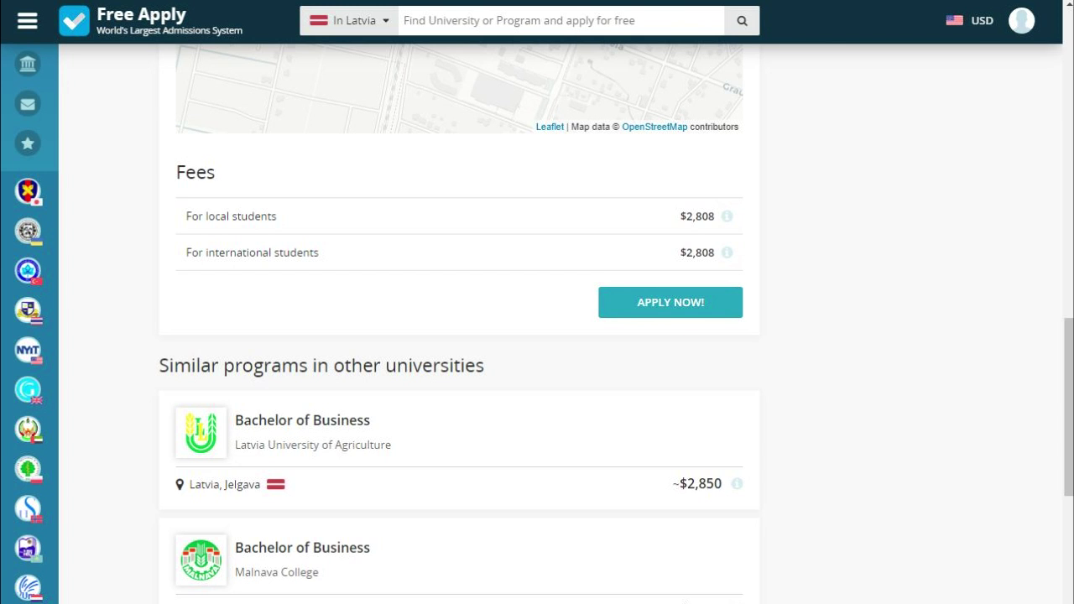
pyautogui.scroll(-2, 565, 323)
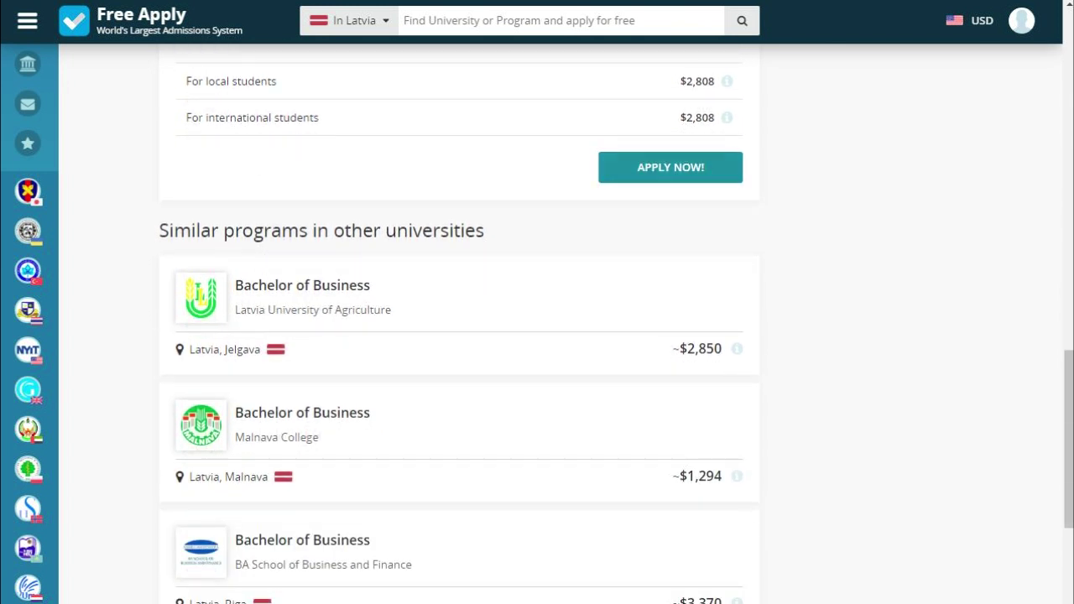
# - Start the application for Bachelor of Business, keep that program selected and proceed to the recommended questions
pyautogui.click(671, 167)
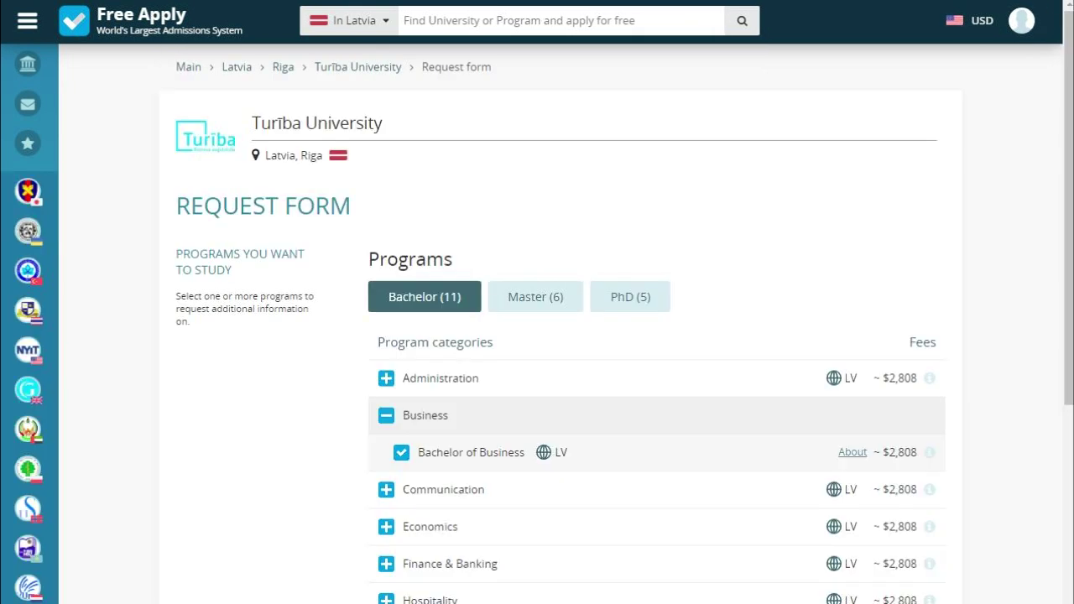
pyautogui.scroll(-5, 566, 324)
pyautogui.scroll(3, 566, 323)
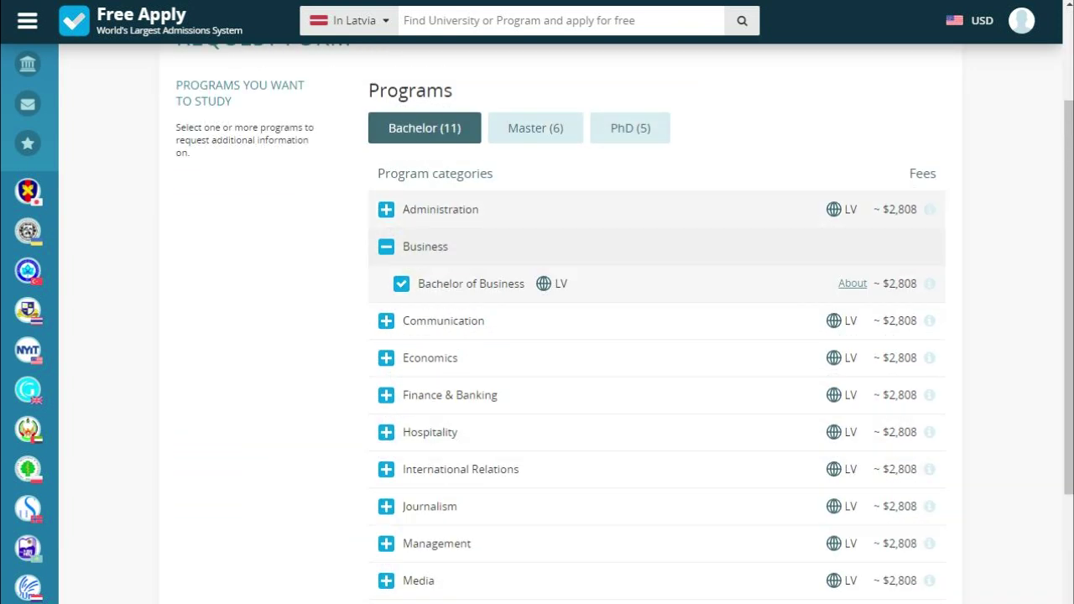
pyautogui.scroll(-2, 565, 324)
pyautogui.scroll(6, 565, 324)
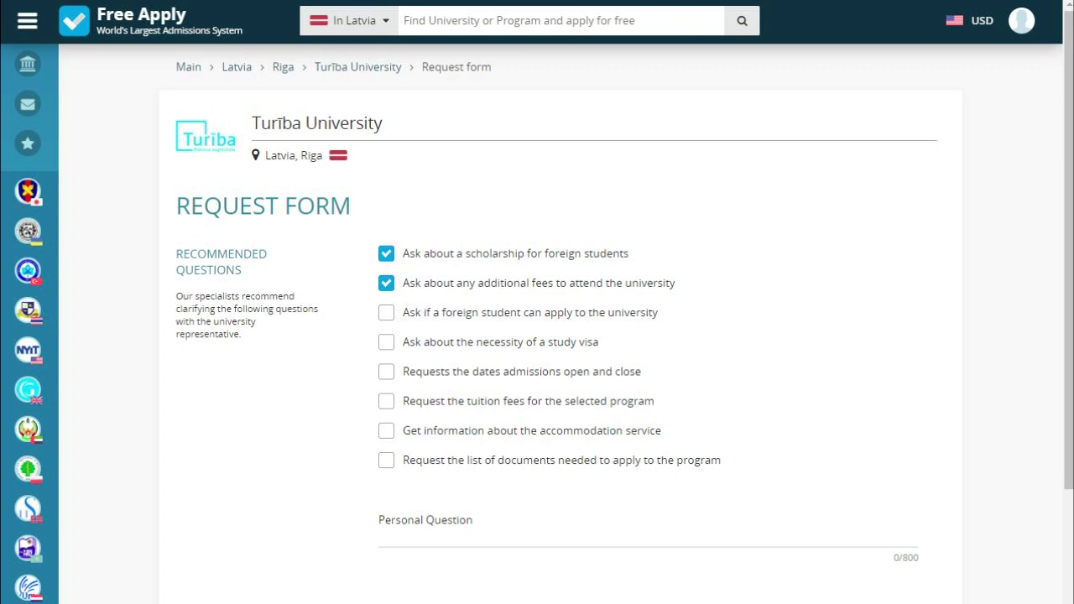
# - Add the questions about the necessity of a study visa and the accommodation service, and continue the request form
pyautogui.click(386, 341)
pyautogui.click(386, 430)
pyautogui.scroll(-1, 560, 336)
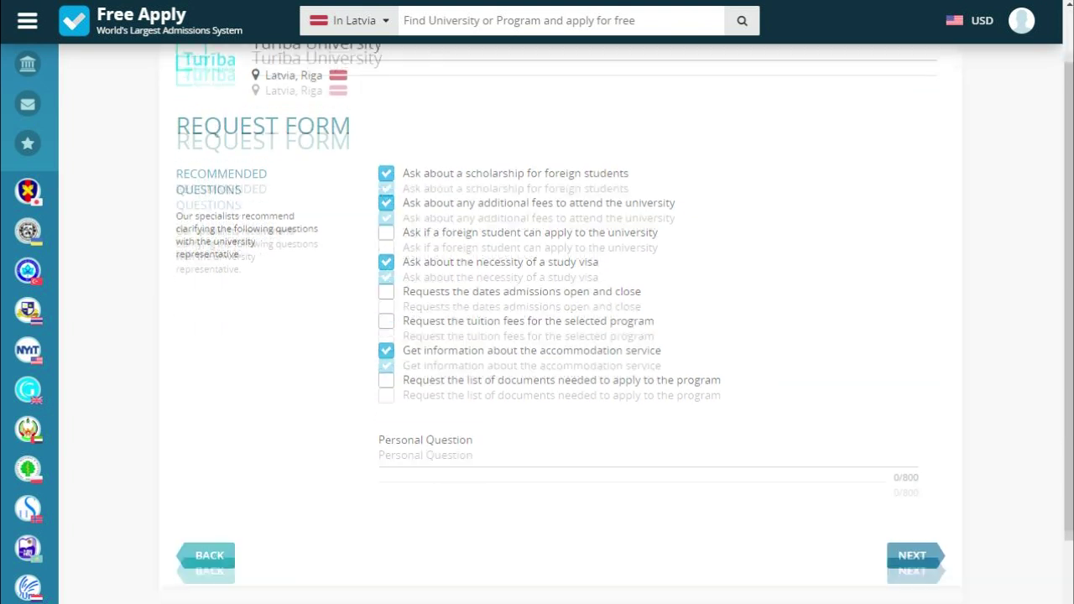
pyautogui.click(914, 551)
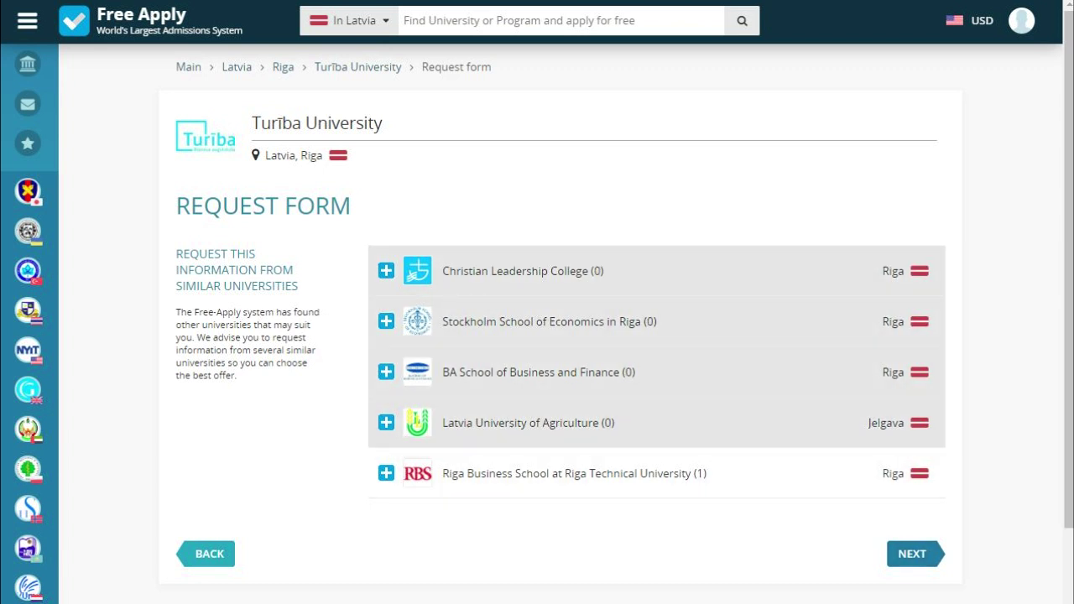
# - Deselect the Riga Business School program among the similar universities and send the request to Turība University's admissions officer
pyautogui.click(386, 474)
pyautogui.click(411, 517)
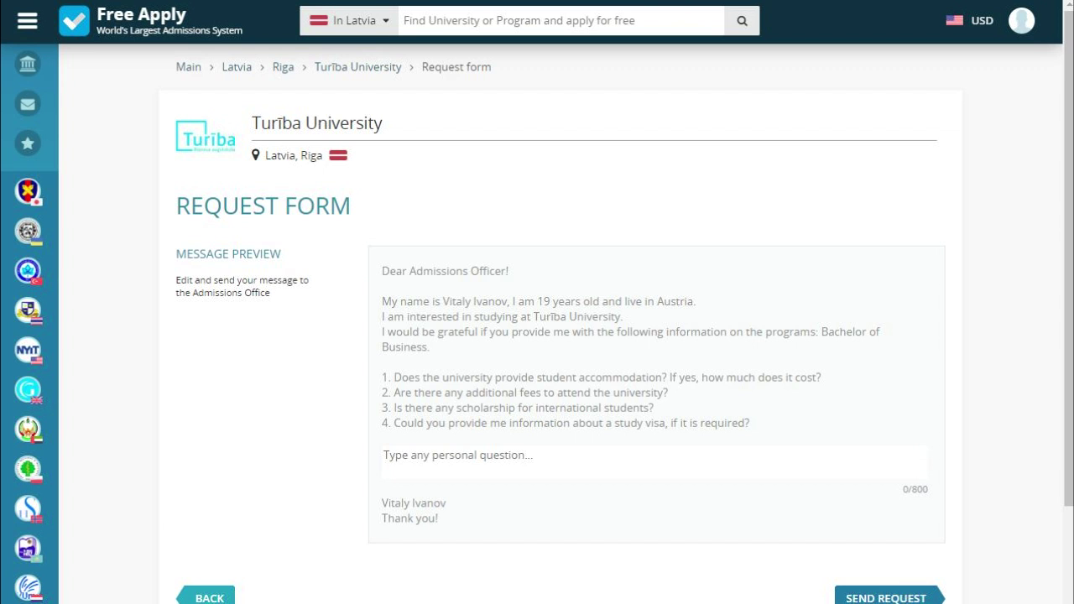
pyautogui.scroll(-1, 559, 336)
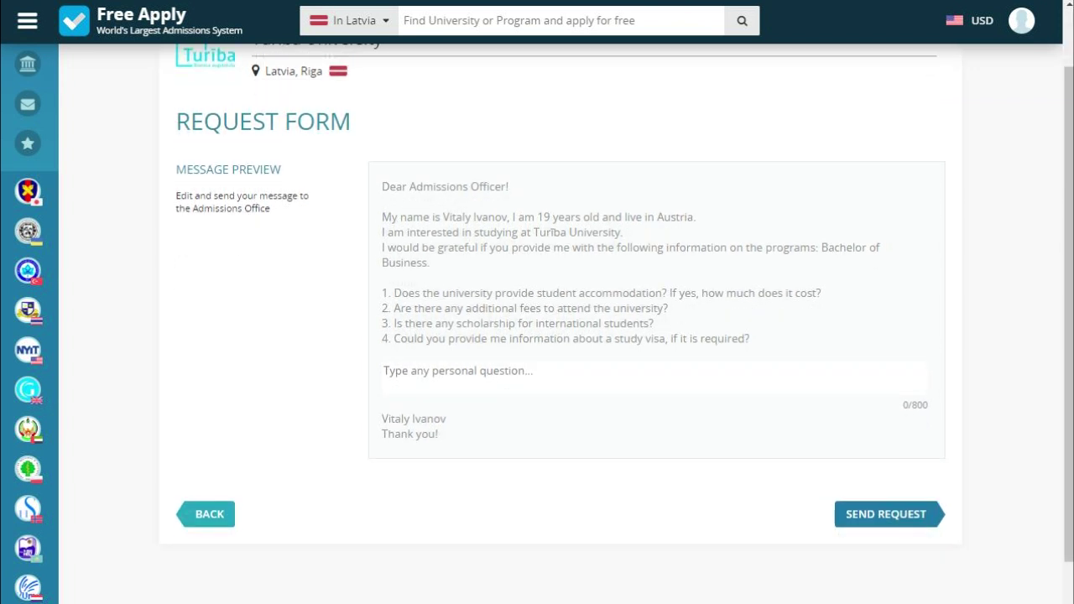
pyautogui.click(888, 514)
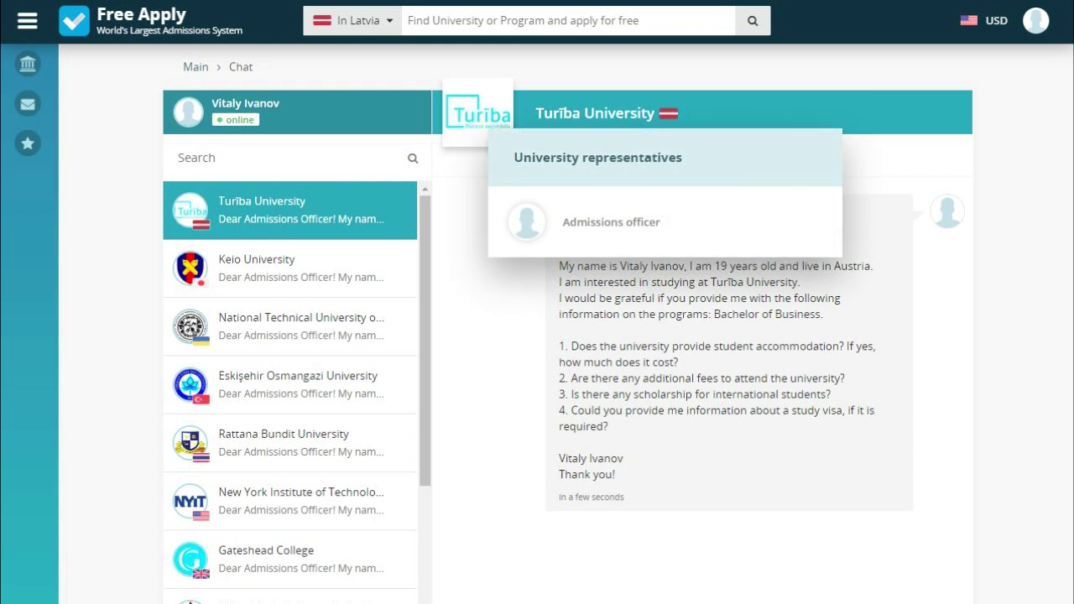
pyautogui.moveTo(562, 221); pyautogui.dragTo(660, 222)
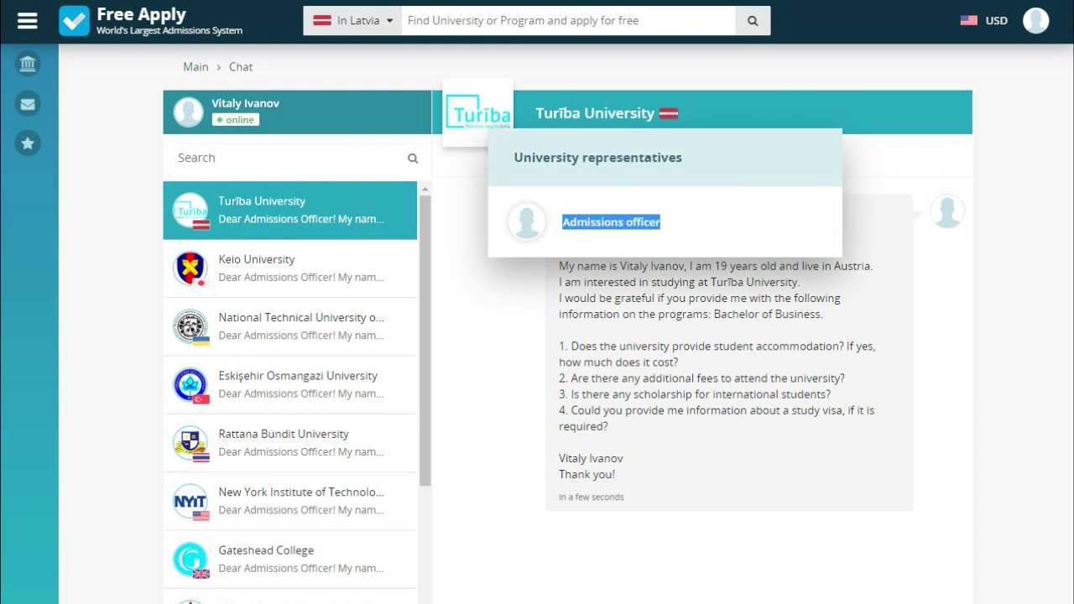